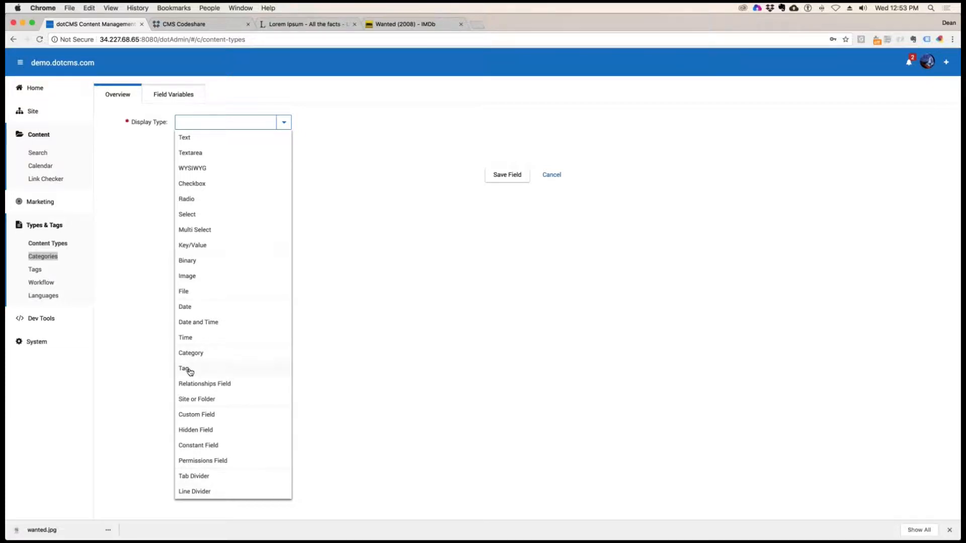
- Create a Tag field labelled Tag in the movies content type, make it user searchable but not required, and save it
{"action": "left_click", "coordinate": [190, 372]}
{"action": "left_click", "coordinate": [195, 140]}
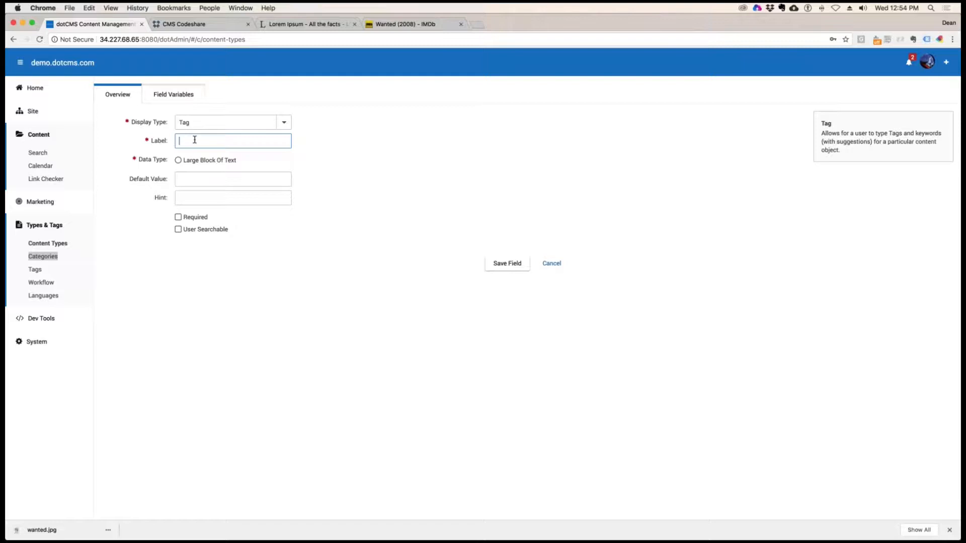
{"action": "type", "text": "Tag"}
{"action": "left_click", "coordinate": [178, 217]}
{"action": "left_click", "coordinate": [179, 229]}
{"action": "left_click", "coordinate": [178, 217]}
{"action": "left_click", "coordinate": [509, 262]}
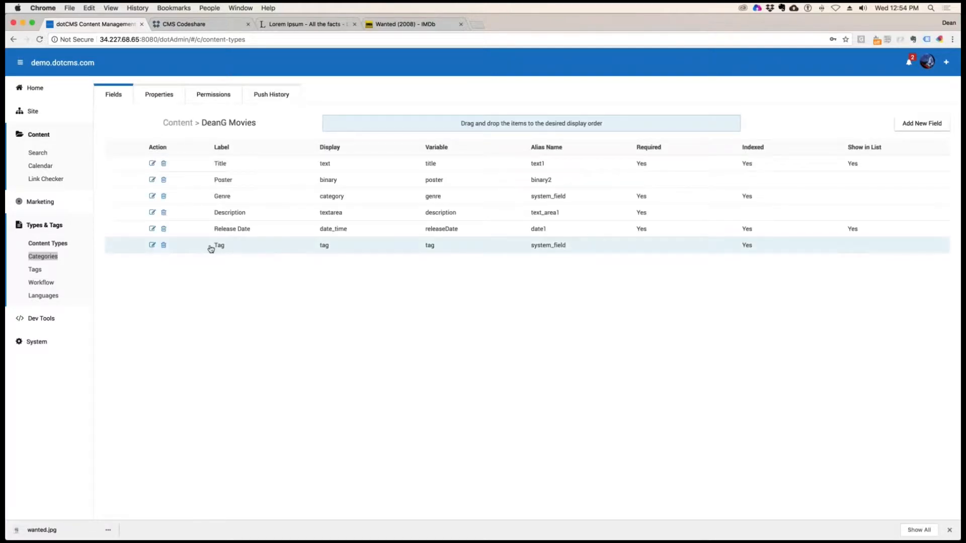
- Reorder the content type's fields, placing Tag directly below Genre and Release Date directly below Title
{"action": "left_click_drag", "start_coordinate": [212, 250], "coordinate": [211, 211]}
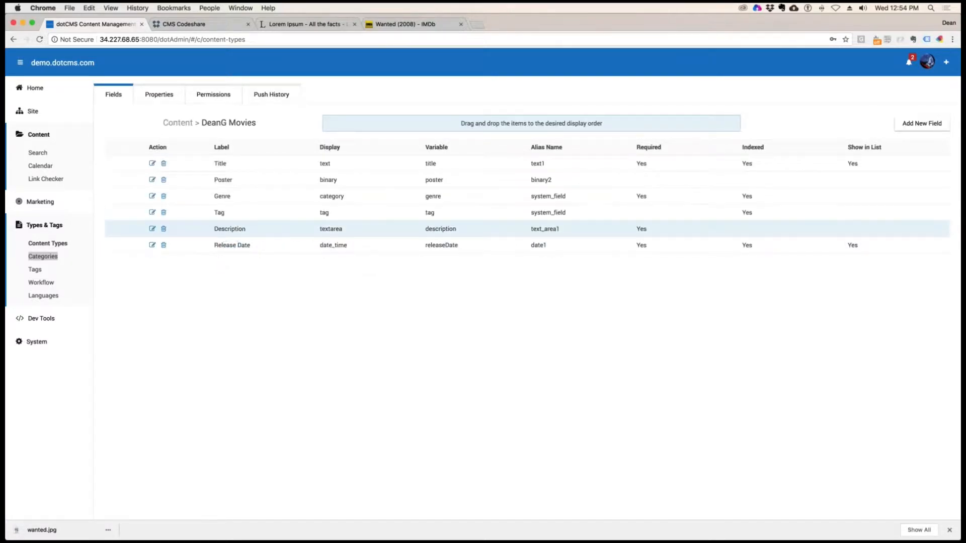
{"action": "left_click_drag", "start_coordinate": [242, 245], "coordinate": [236, 180]}
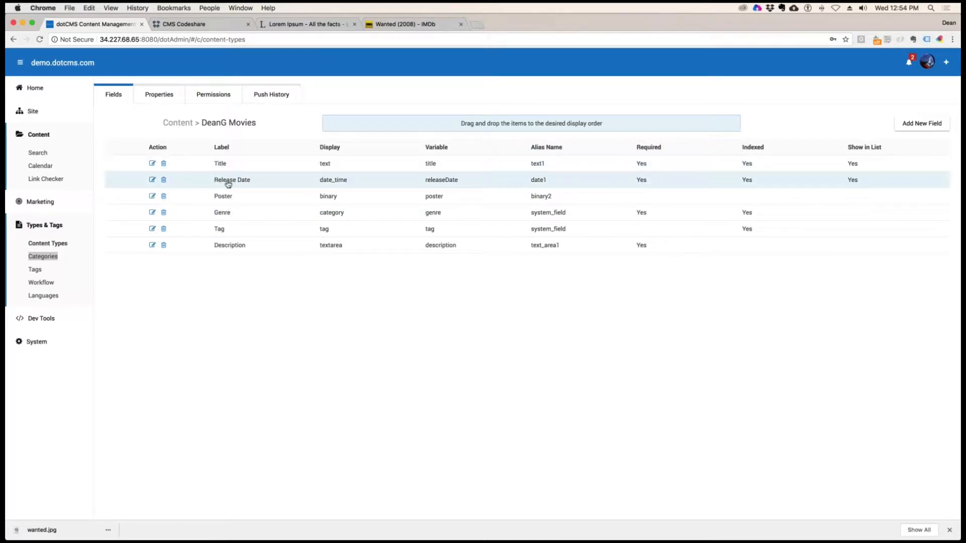
- Add a required, user-searchable Date and Time field labelled Unpublish Date, shown in list, and place it directly below Release Date
{"action": "left_click", "coordinate": [920, 125]}
{"action": "left_click", "coordinate": [284, 122]}
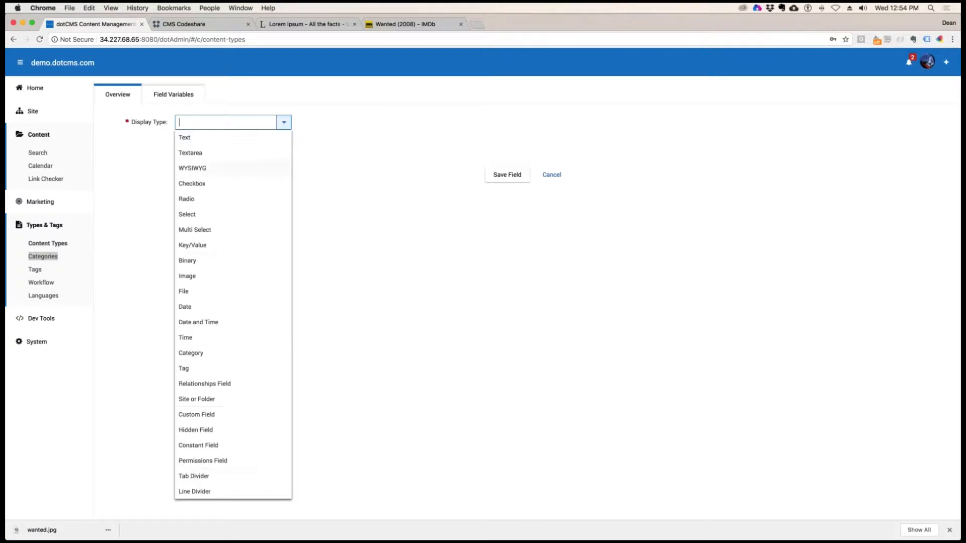
{"action": "left_click", "coordinate": [211, 325]}
{"action": "left_click", "coordinate": [221, 142]}
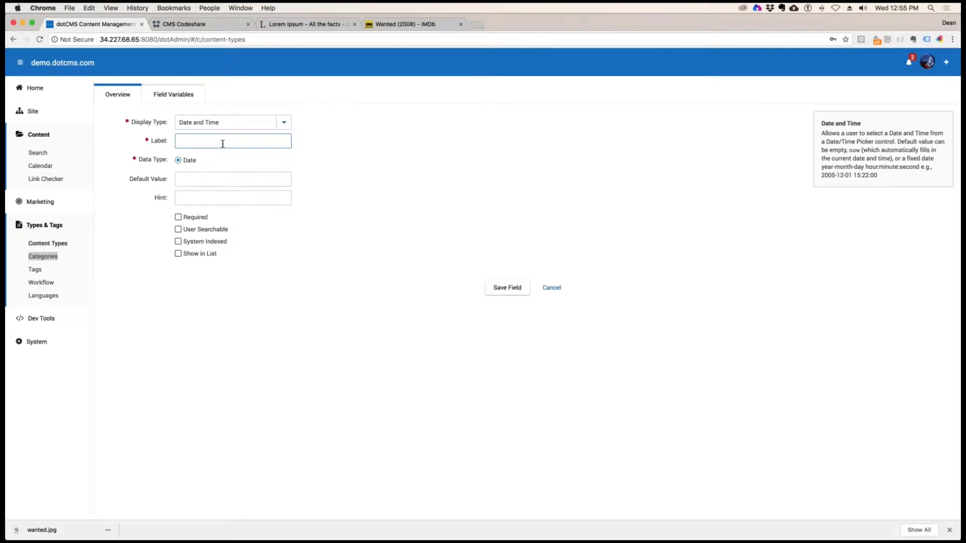
{"action": "type", "text": "Unpublish Date"}
{"action": "left_click", "coordinate": [178, 217]}
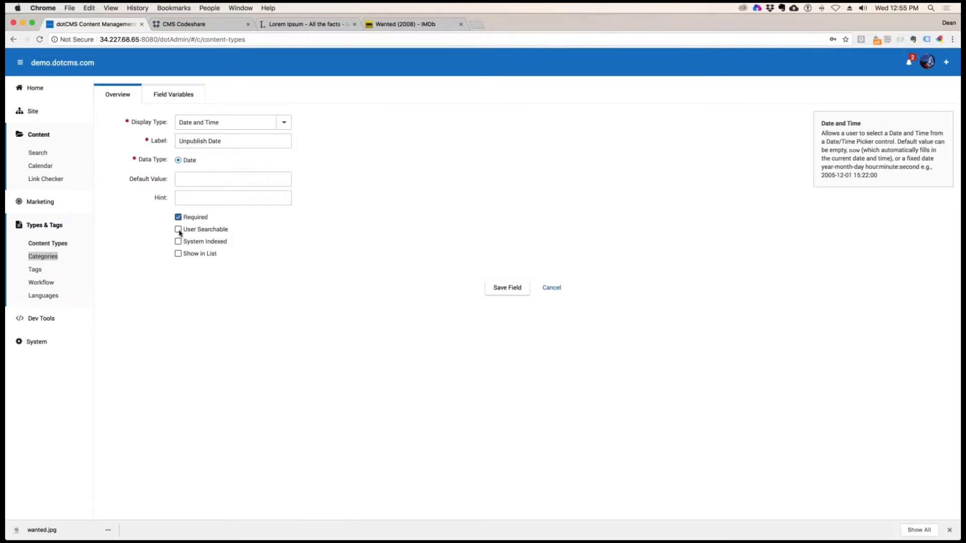
{"action": "left_click", "coordinate": [178, 231]}
{"action": "left_click", "coordinate": [178, 254]}
{"action": "left_click", "coordinate": [501, 289]}
{"action": "left_click", "coordinate": [501, 289]}
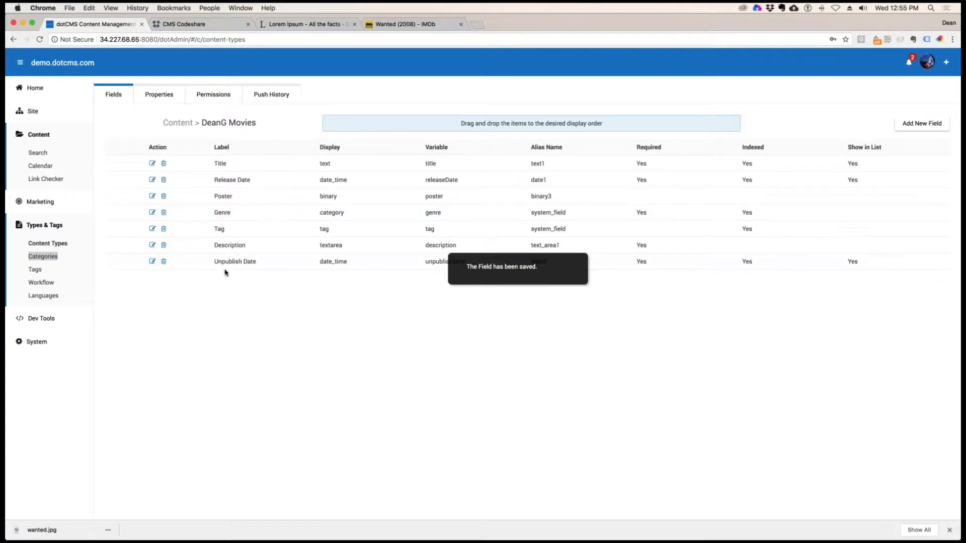
{"action": "left_click_drag", "start_coordinate": [226, 266], "coordinate": [228, 199]}
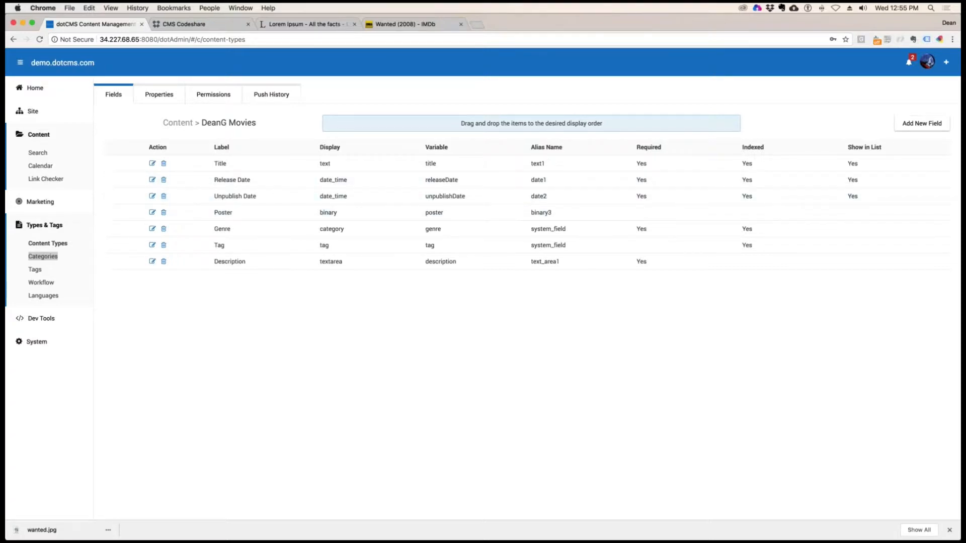
- In the content type's properties, set the Publish Date field to Release Date
{"action": "left_click", "coordinate": [156, 95]}
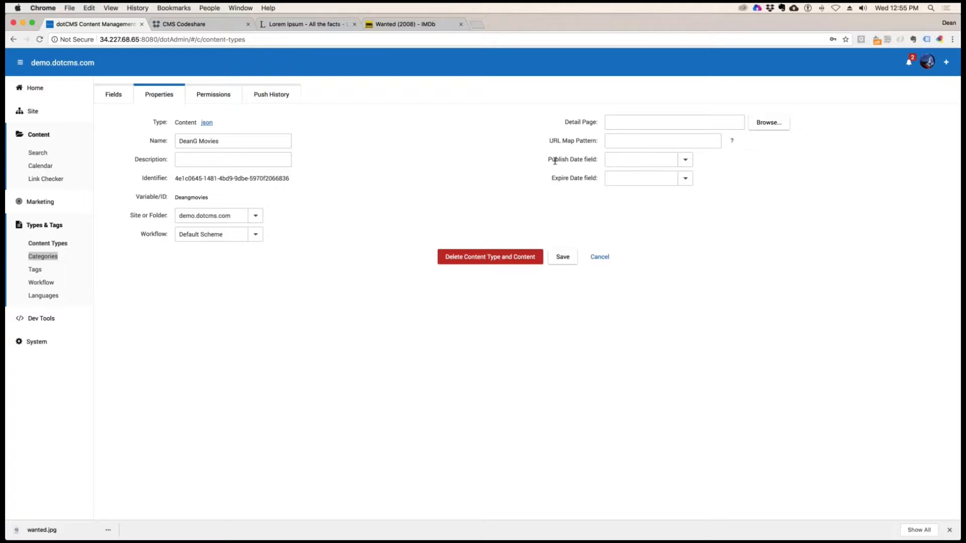
{"action": "left_click_drag", "start_coordinate": [552, 160], "coordinate": [598, 160]}
{"action": "left_click", "coordinate": [114, 94]}
{"action": "left_click", "coordinate": [160, 97]}
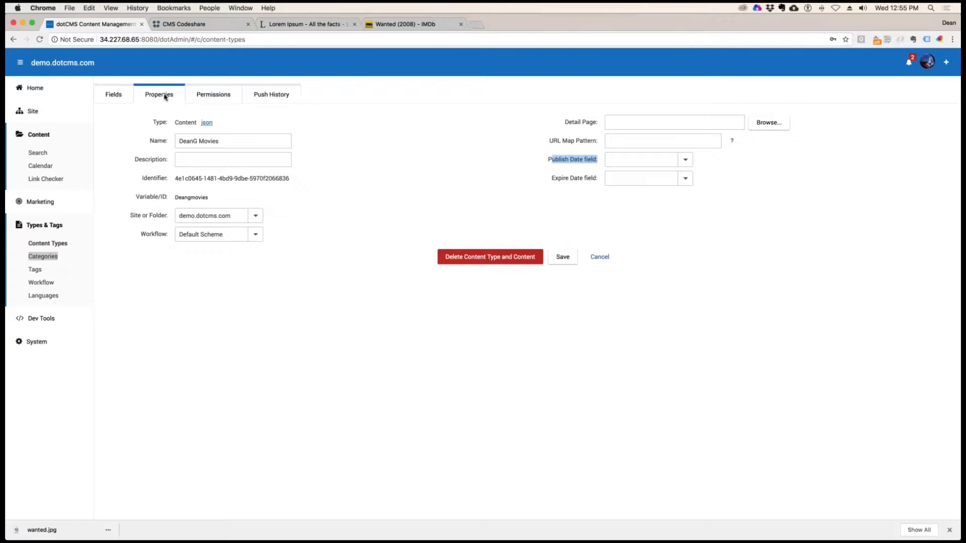
{"action": "left_click_drag", "start_coordinate": [598, 161], "coordinate": [537, 161]}
{"action": "left_click", "coordinate": [685, 160]}
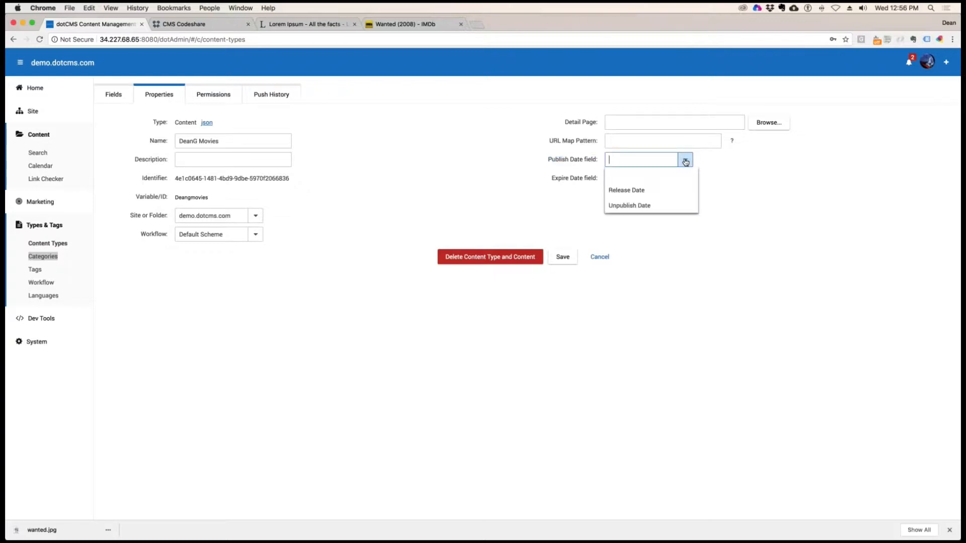
{"action": "left_click", "coordinate": [629, 193]}
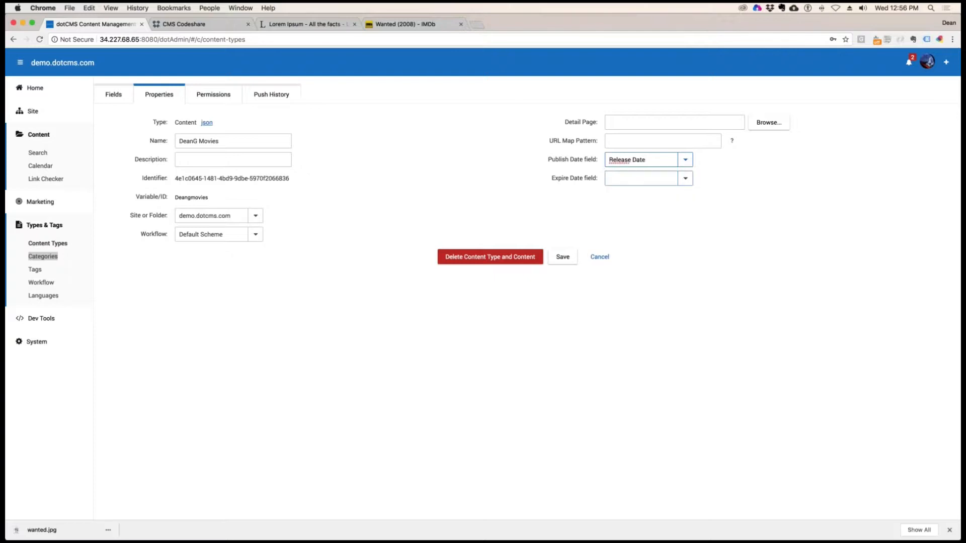
{"action": "left_click_drag", "start_coordinate": [594, 161], "coordinate": [559, 161]}
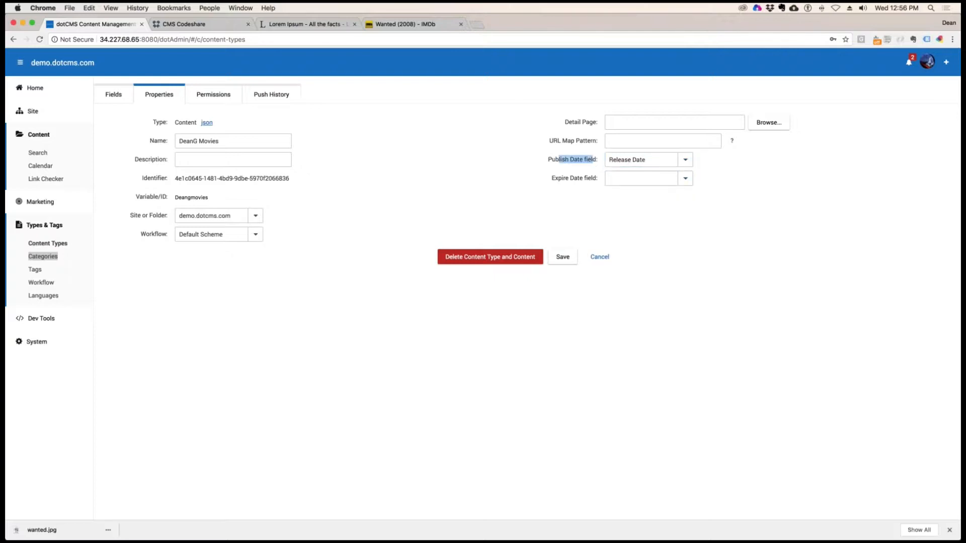
- Set the Expire Date field to Unpublish Date and save the content type, accepting the update of all its identifiers
{"action": "left_click", "coordinate": [685, 179]}
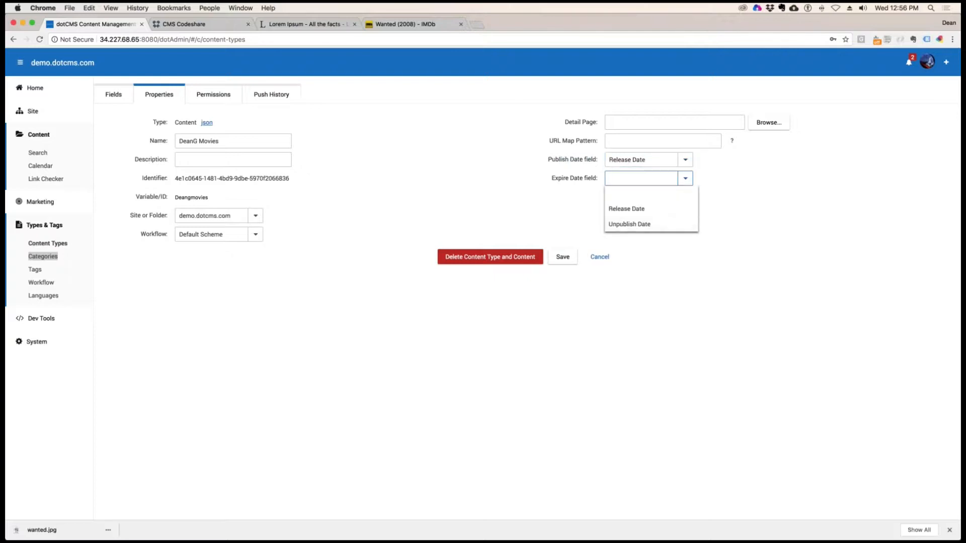
{"action": "left_click", "coordinate": [629, 224]}
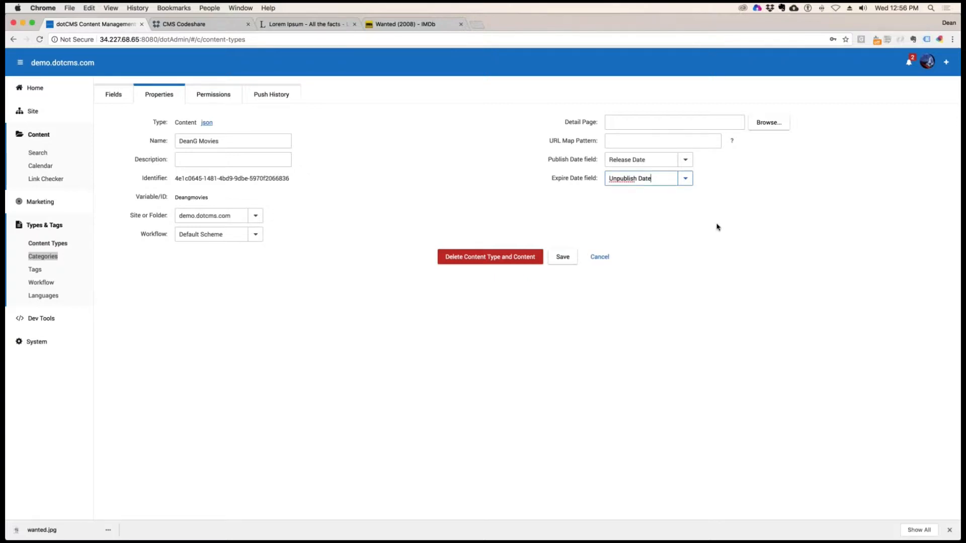
{"action": "double_click", "coordinate": [645, 239]}
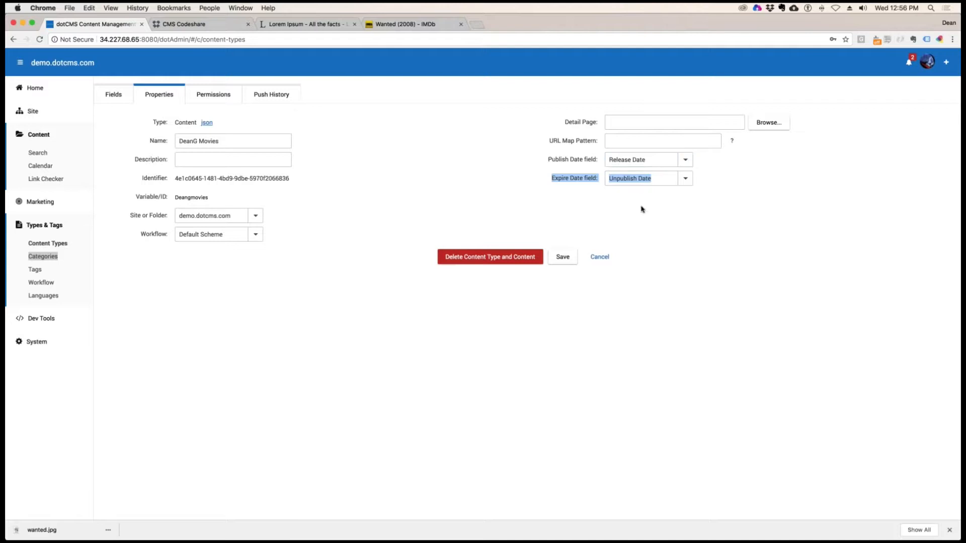
{"action": "left_click", "coordinate": [563, 257]}
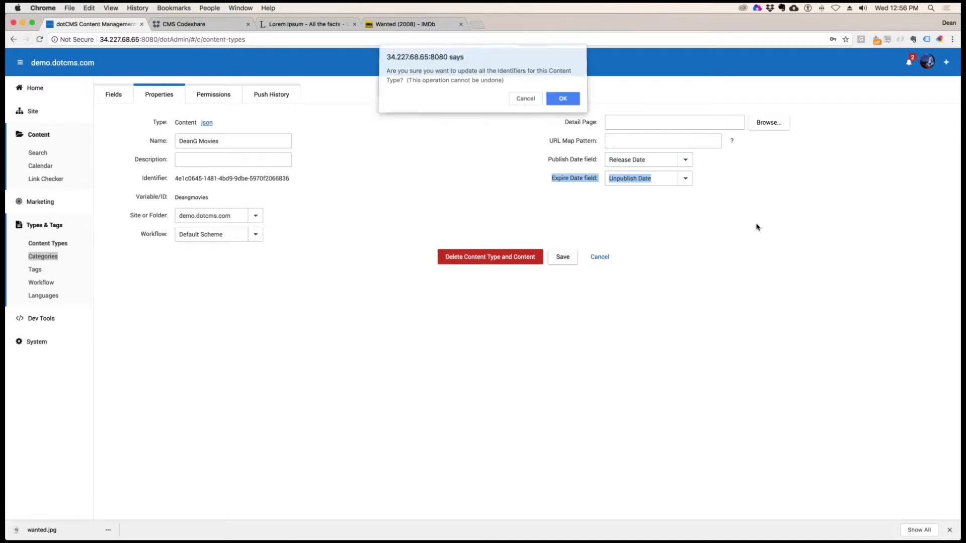
{"action": "left_click", "coordinate": [563, 100]}
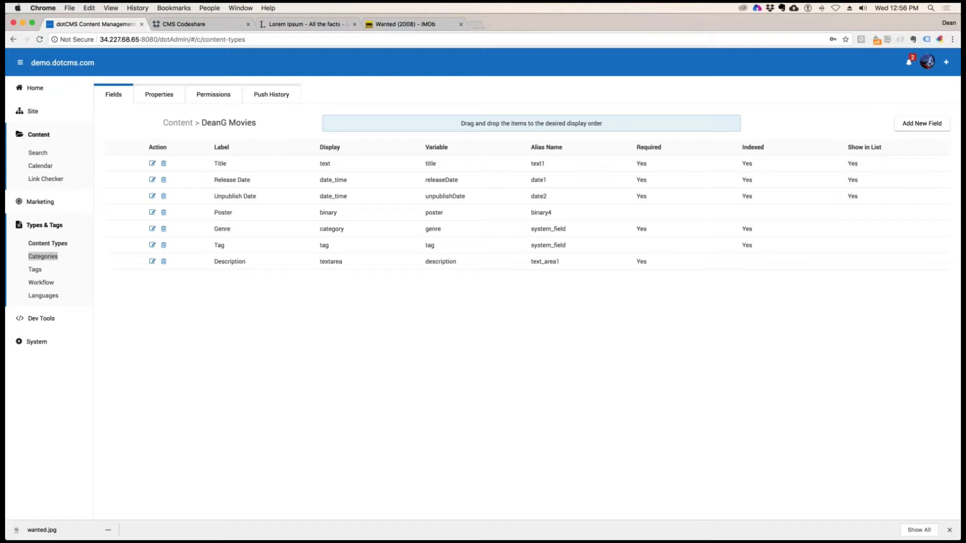
- Open the Wanted (2008) content item and look up the movie's release date on its IMDb page
{"action": "left_click", "coordinate": [37, 153]}
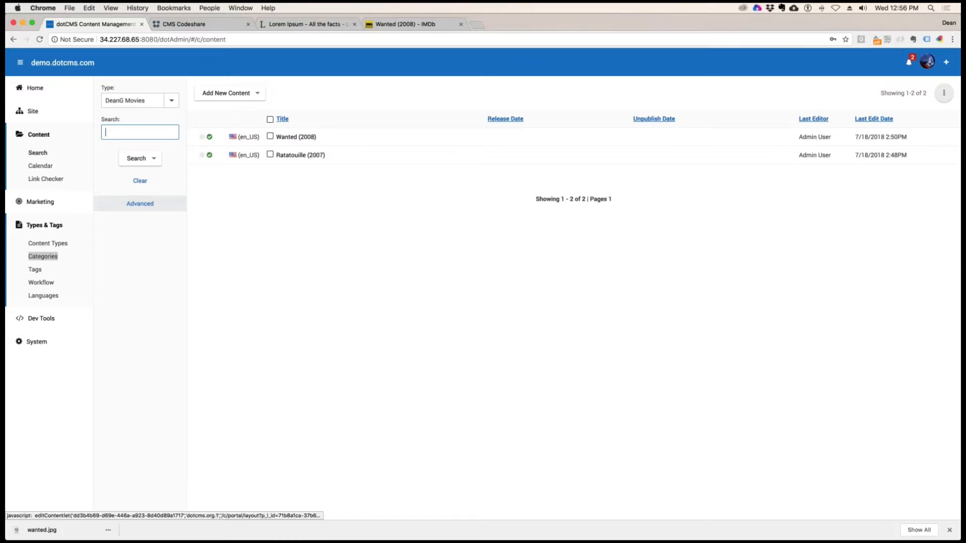
{"action": "left_click", "coordinate": [478, 141]}
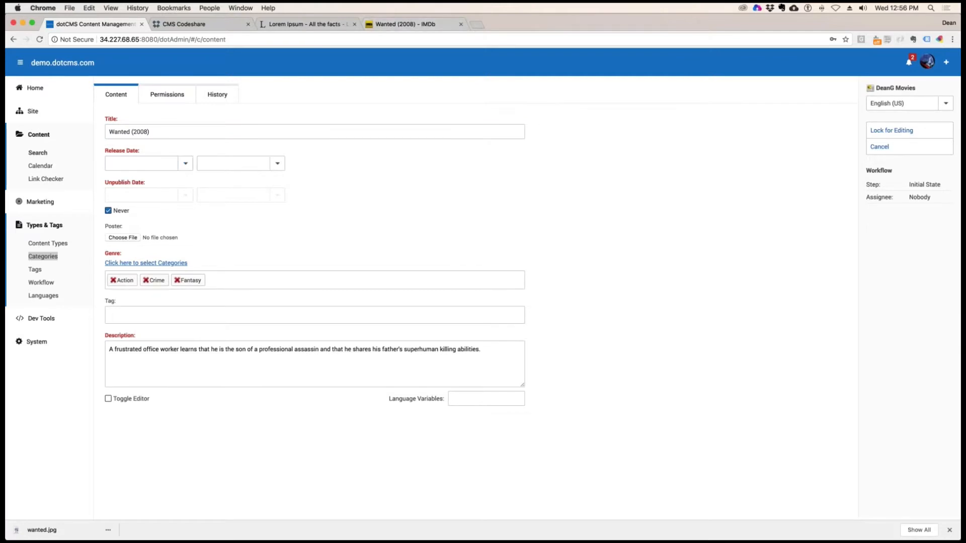
{"action": "left_click", "coordinate": [184, 166]}
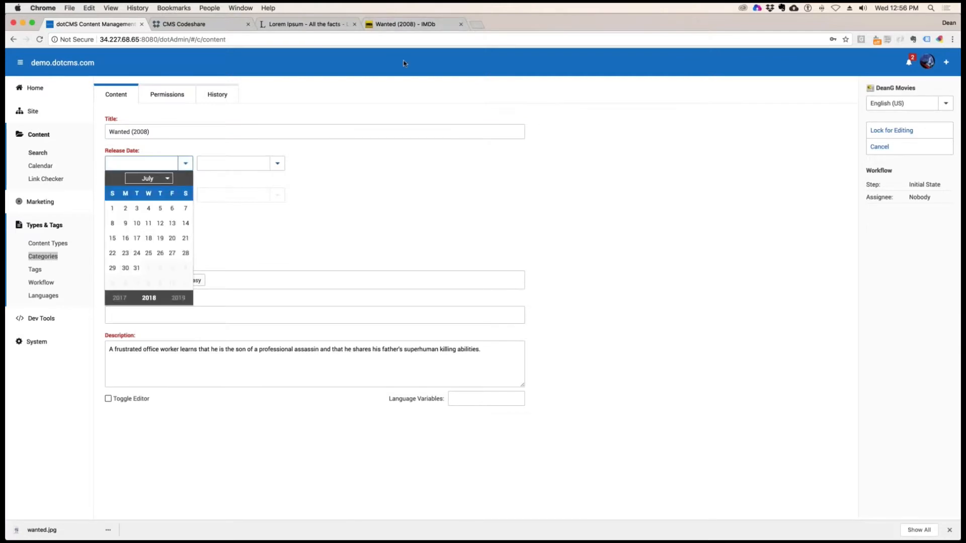
{"action": "left_click", "coordinate": [401, 25]}
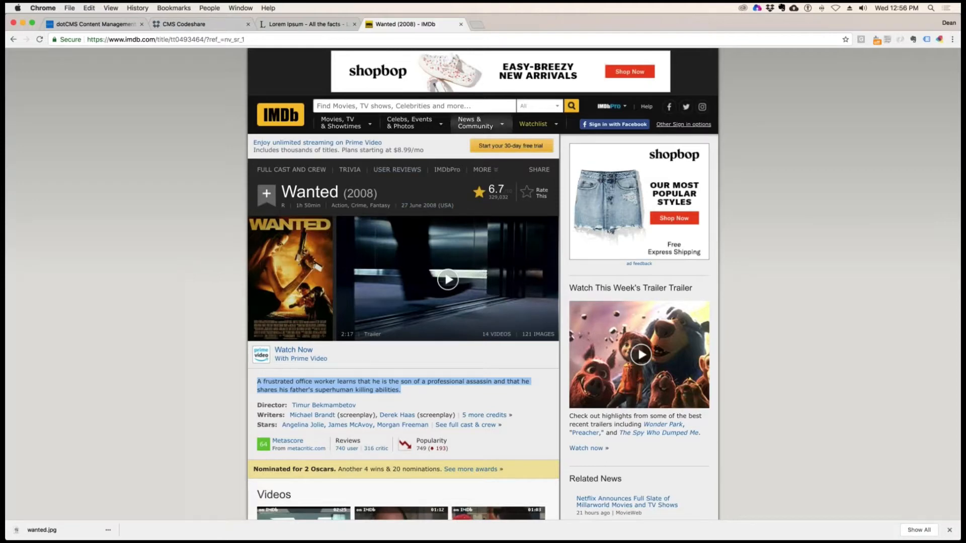
{"action": "left_click", "coordinate": [304, 25]}
{"action": "left_click", "coordinate": [193, 25]}
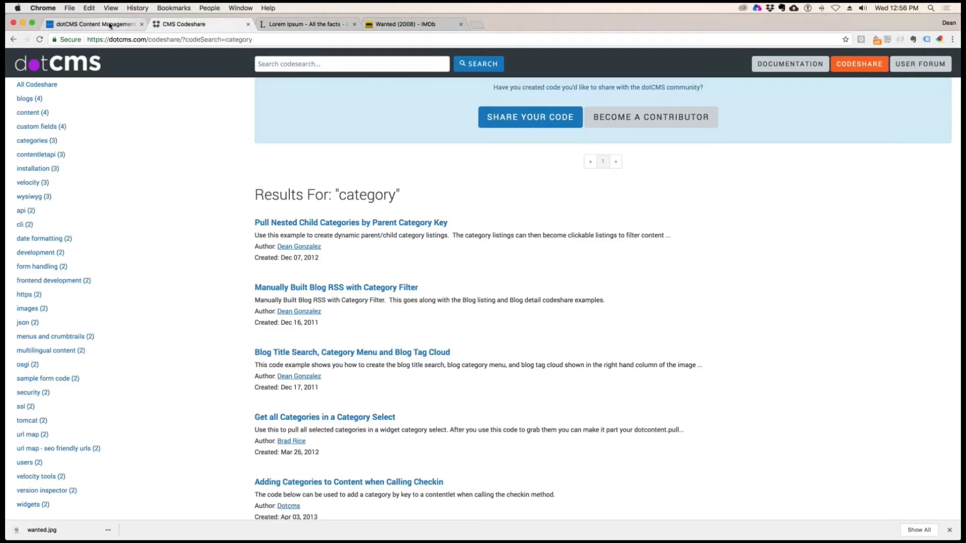
{"action": "left_click", "coordinate": [109, 25]}
- Set the Release Date of the Wanted (2008) item to 6/27/2009
{"action": "left_click", "coordinate": [185, 164]}
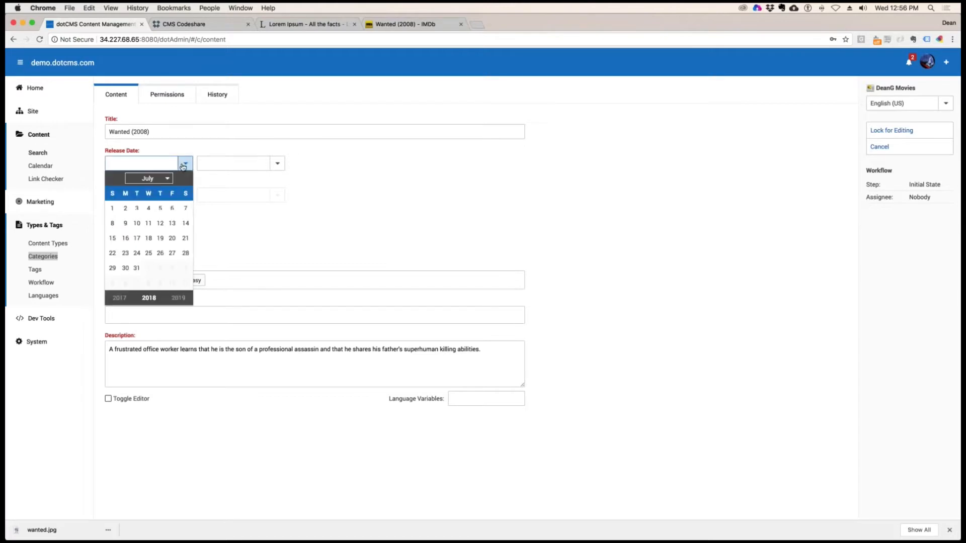
{"action": "left_click", "coordinate": [119, 298]}
{"action": "left_click", "coordinate": [120, 299]}
{"action": "left_click", "coordinate": [119, 299]}
{"action": "left_click", "coordinate": [119, 298]}
{"action": "left_click", "coordinate": [120, 299]}
{"action": "left_click", "coordinate": [119, 299]}
{"action": "left_click", "coordinate": [119, 299]}
{"action": "left_click", "coordinate": [120, 299]}
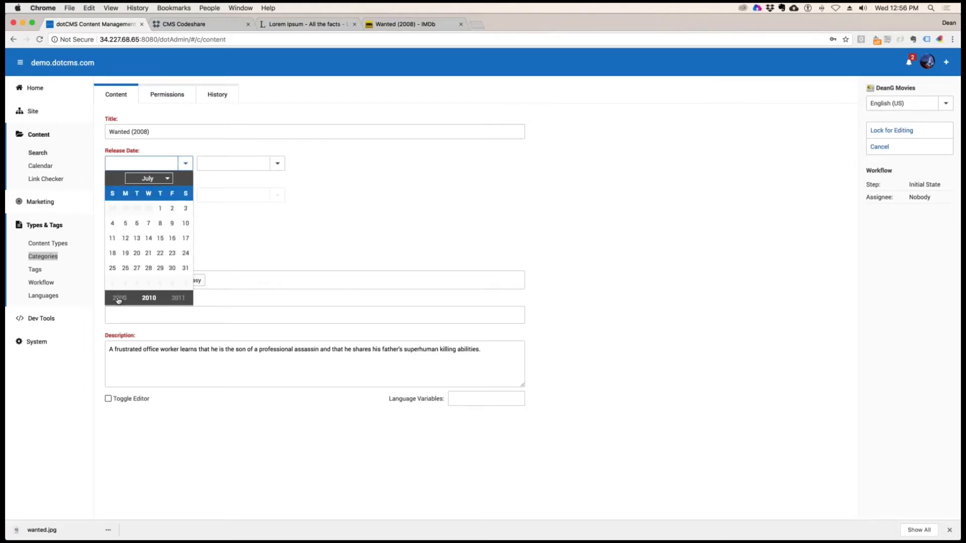
{"action": "left_click", "coordinate": [120, 298]}
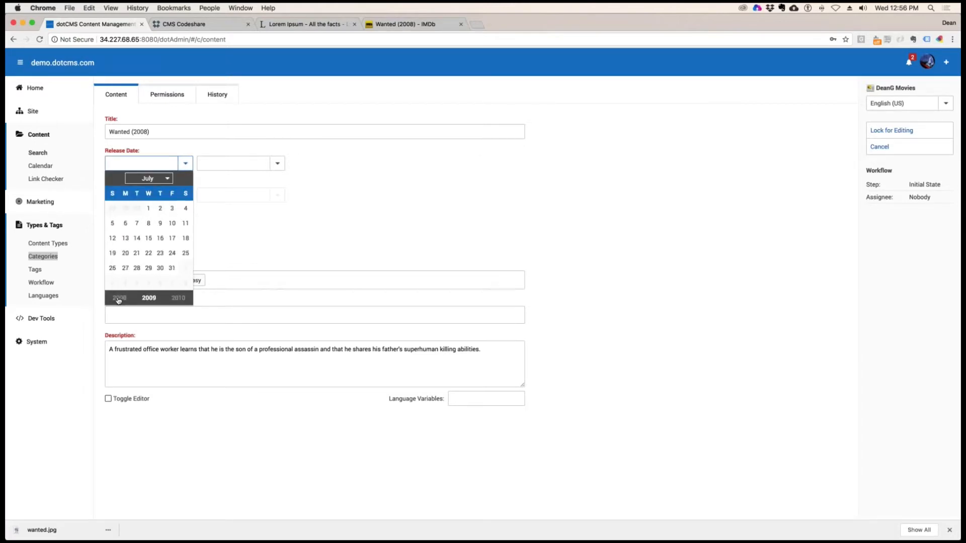
{"action": "left_click", "coordinate": [153, 180]}
{"action": "left_click", "coordinate": [150, 267]}
{"action": "left_click", "coordinate": [185, 253]}
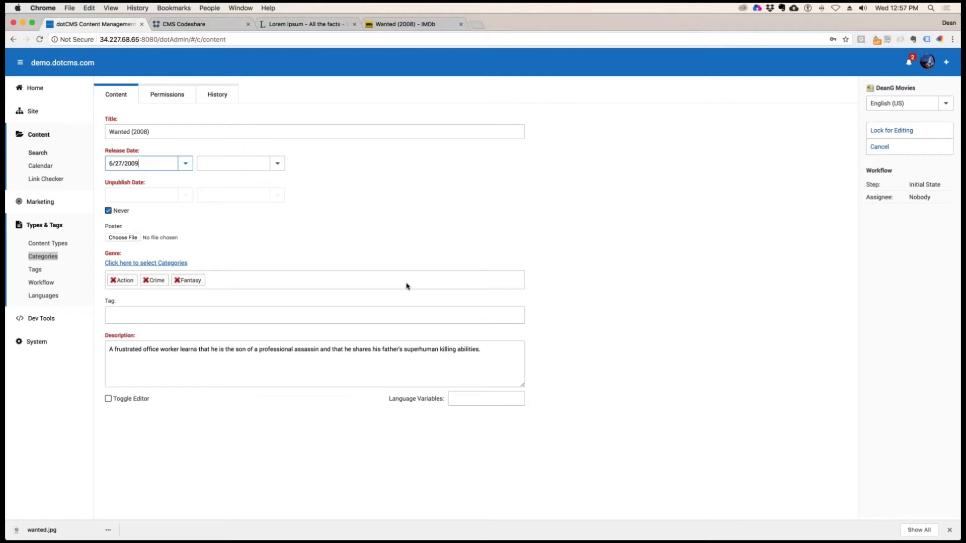
- Check the movie's IMDb page for keyword ideas and add the tags superhuman and sniper to the Wanted (2008) item
{"action": "left_click", "coordinate": [127, 315]}
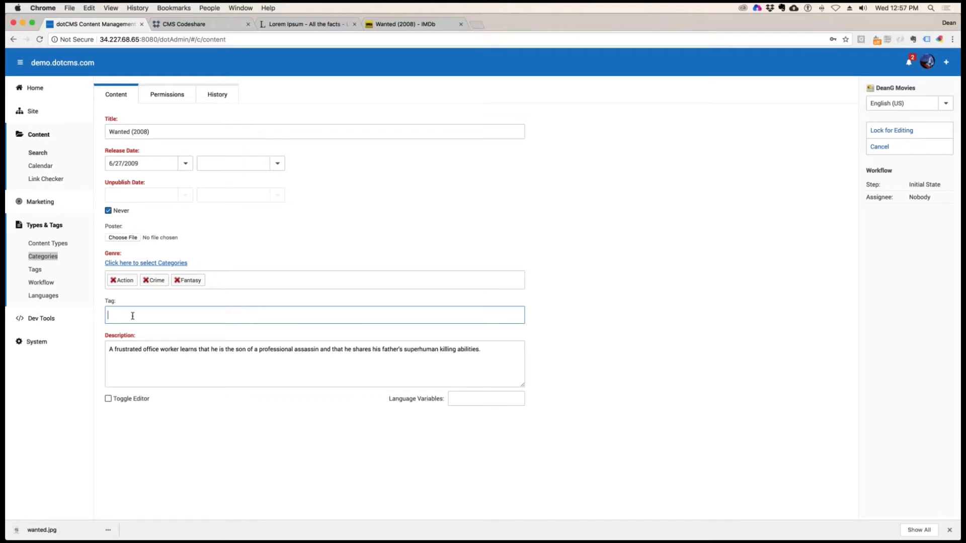
{"action": "left_click", "coordinate": [410, 24]}
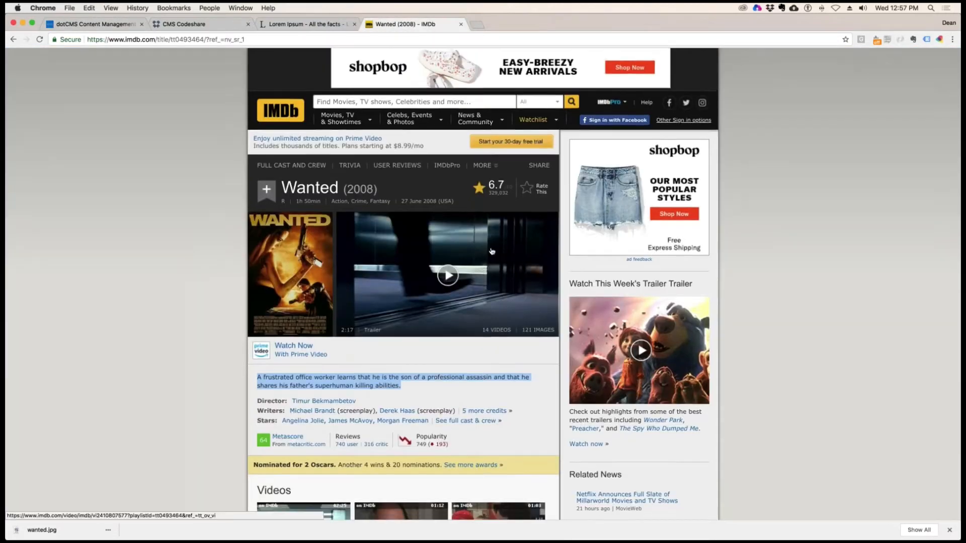
{"action": "scroll", "coordinate": [492, 251], "scroll_direction": "down", "scroll_amount": 5}
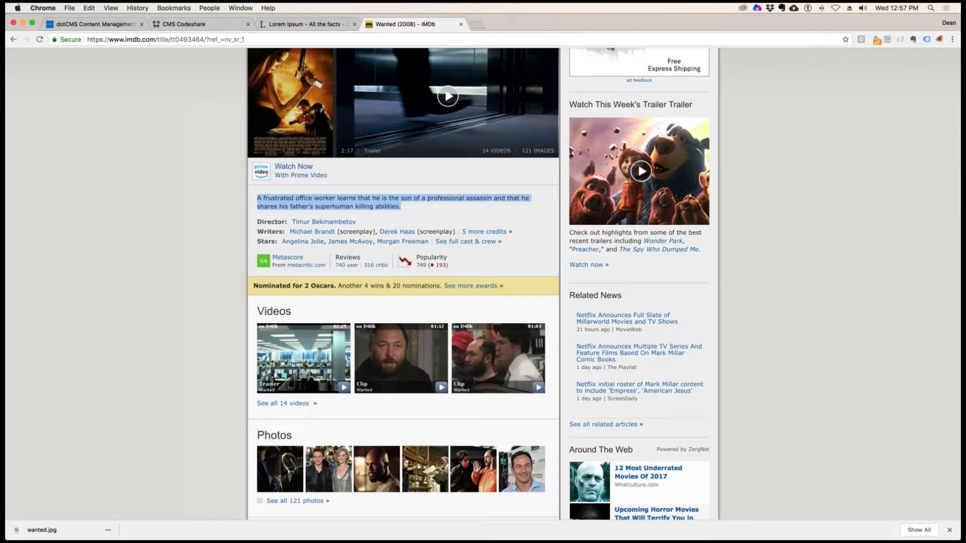
{"action": "left_click", "coordinate": [104, 24]}
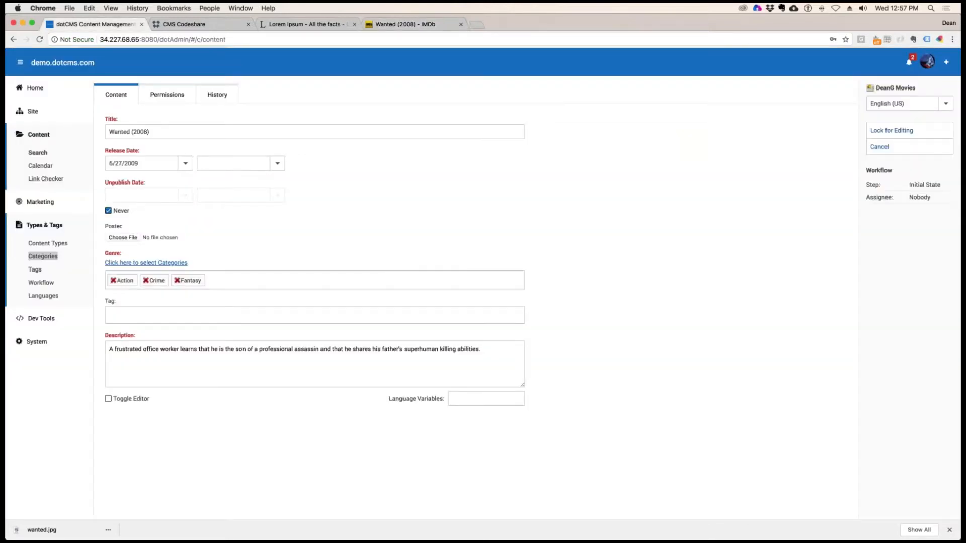
{"action": "left_click", "coordinate": [116, 349]}
{"action": "left_click", "coordinate": [122, 319]}
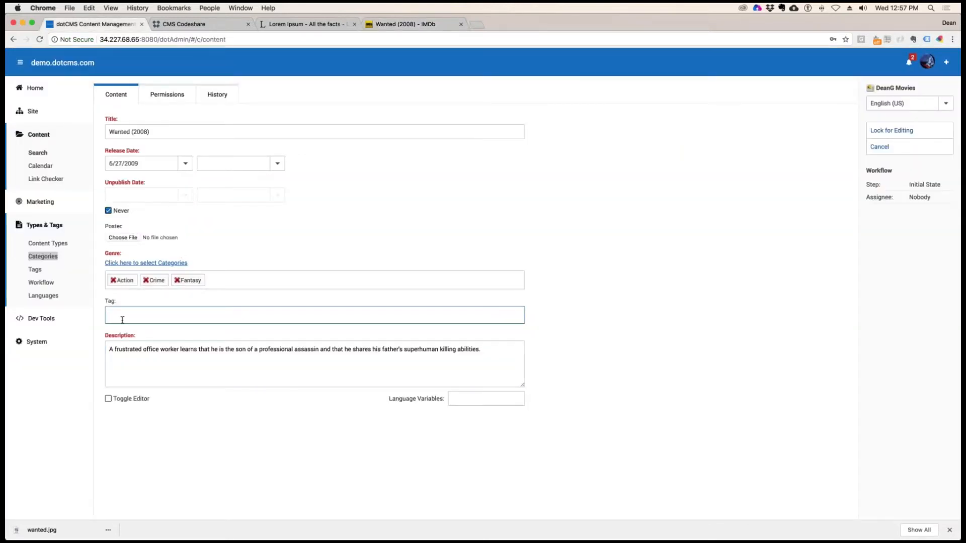
{"action": "type", "text": "superhuman"}
{"action": "key", "text": "Return"}
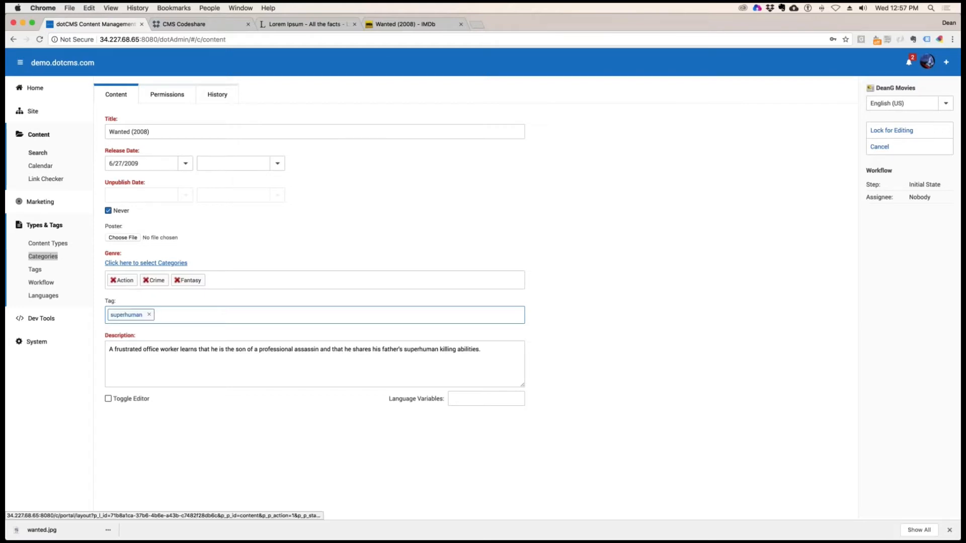
{"action": "type", "text": "sniper"}
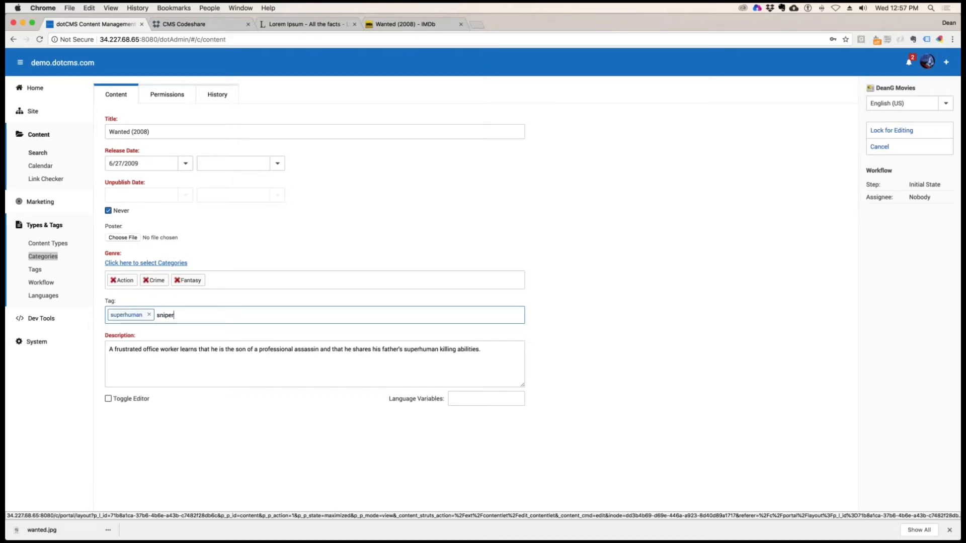
{"action": "key", "text": "Return"}
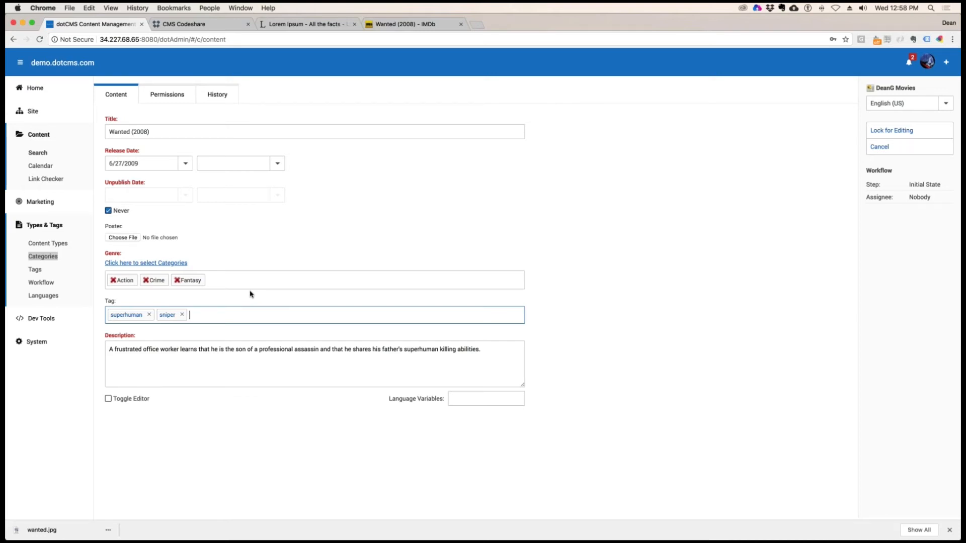
{"action": "type", "text": "dot"}
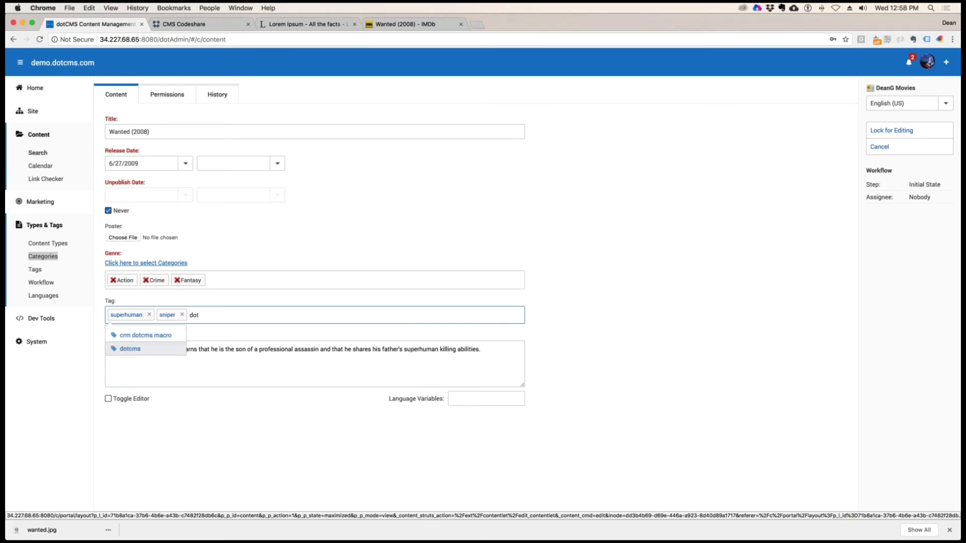
{"action": "key", "text": "Return"}
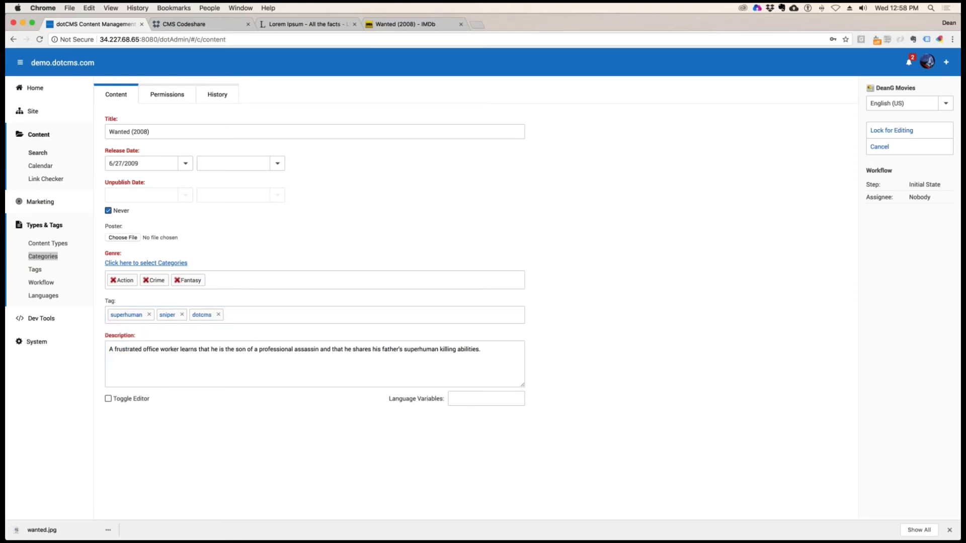
{"action": "left_click", "coordinate": [219, 316]}
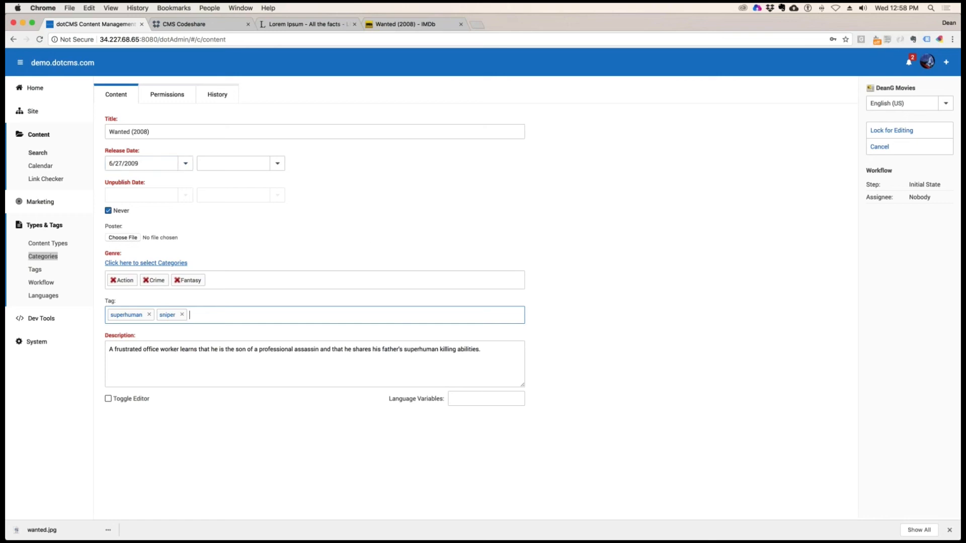
- Lock the Wanted (2008) item for editing, then save and publish it
{"action": "left_click", "coordinate": [890, 132]}
{"action": "left_click", "coordinate": [900, 164]}
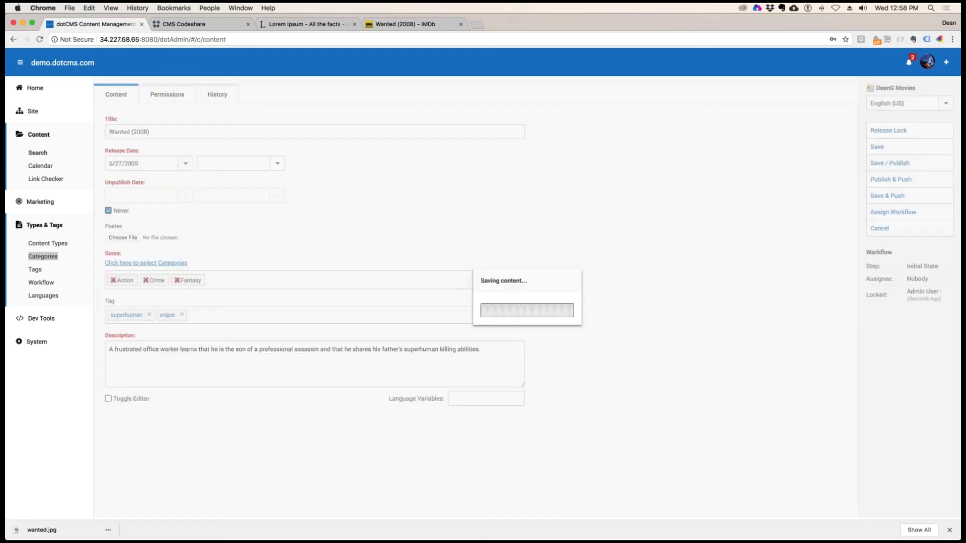